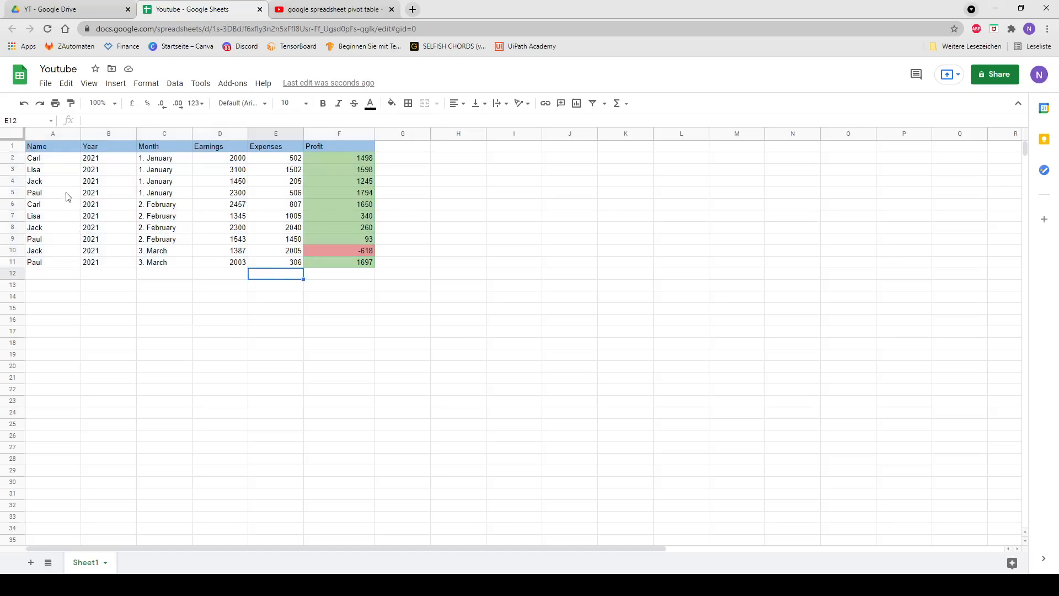
Step: Examine the Name, Year and Month columns and how Profit is calculated from Earnings and Expenses in the first data row
drag(43, 148, 62, 267)
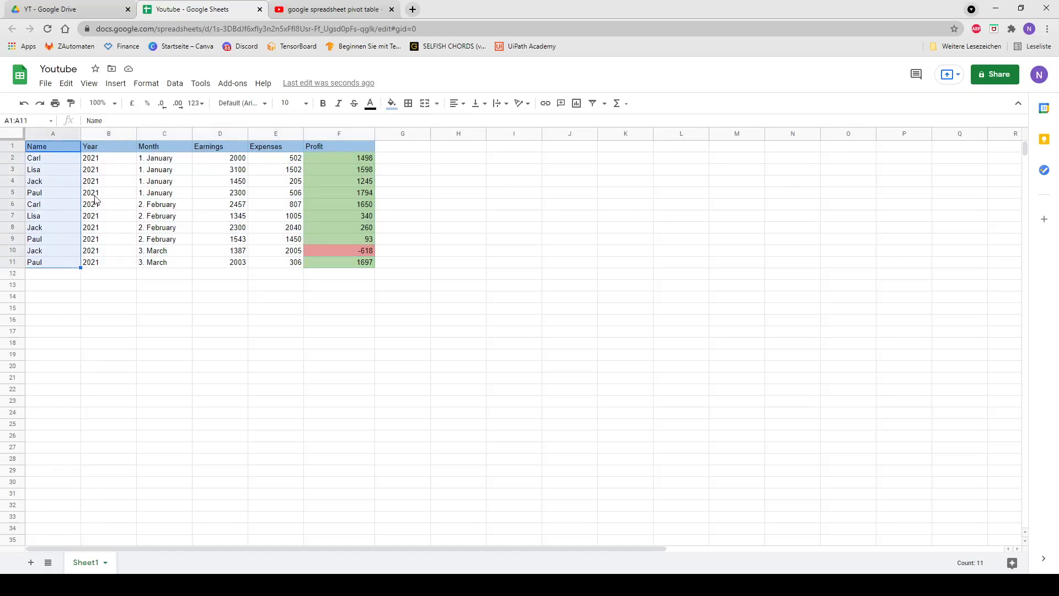
drag(113, 155, 114, 263)
drag(171, 158, 172, 262)
click(233, 279)
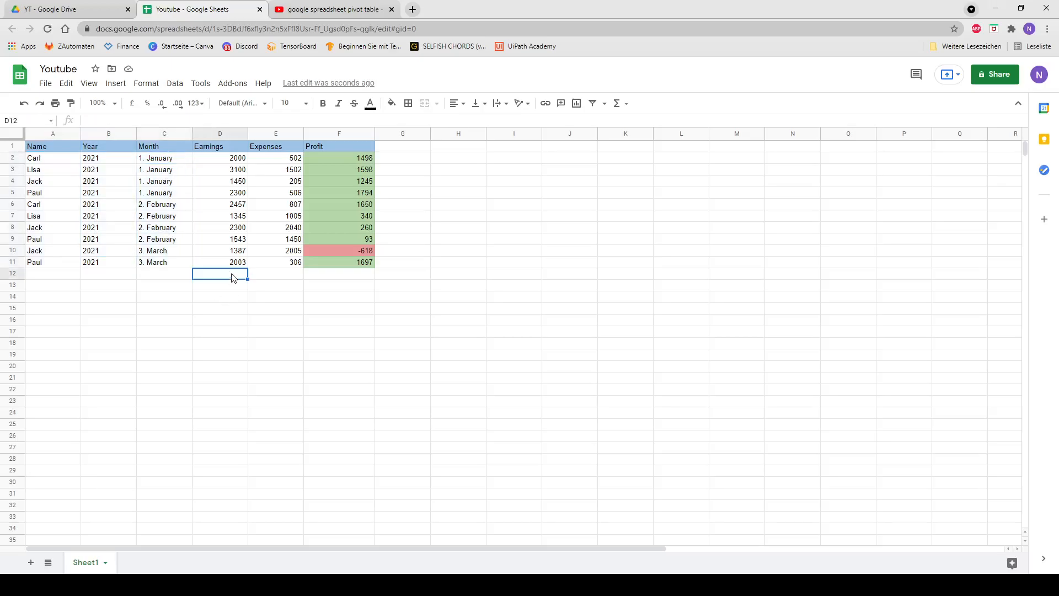
click(234, 159)
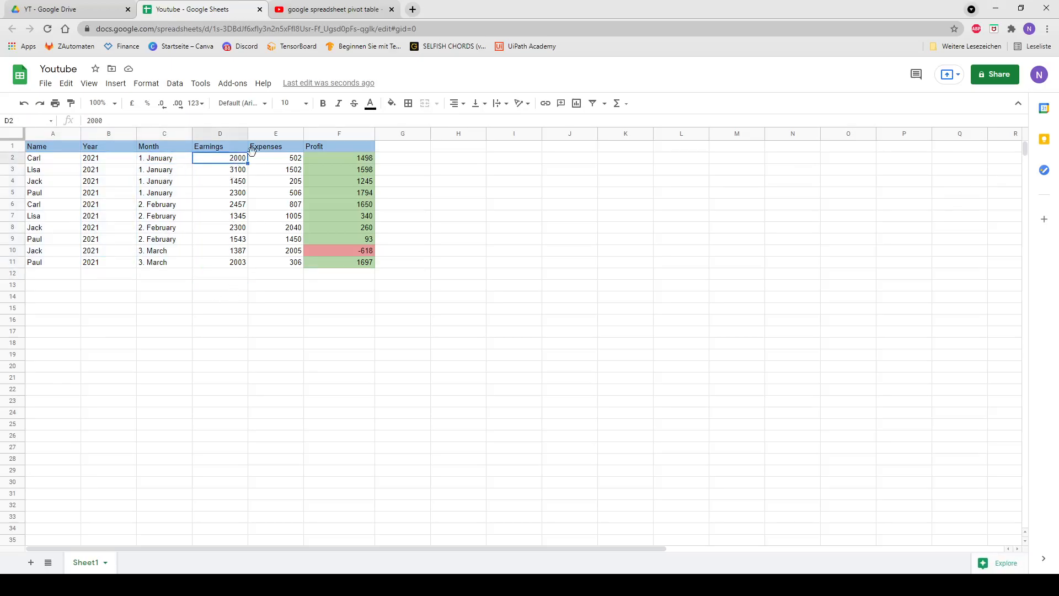
click(282, 159)
click(344, 158)
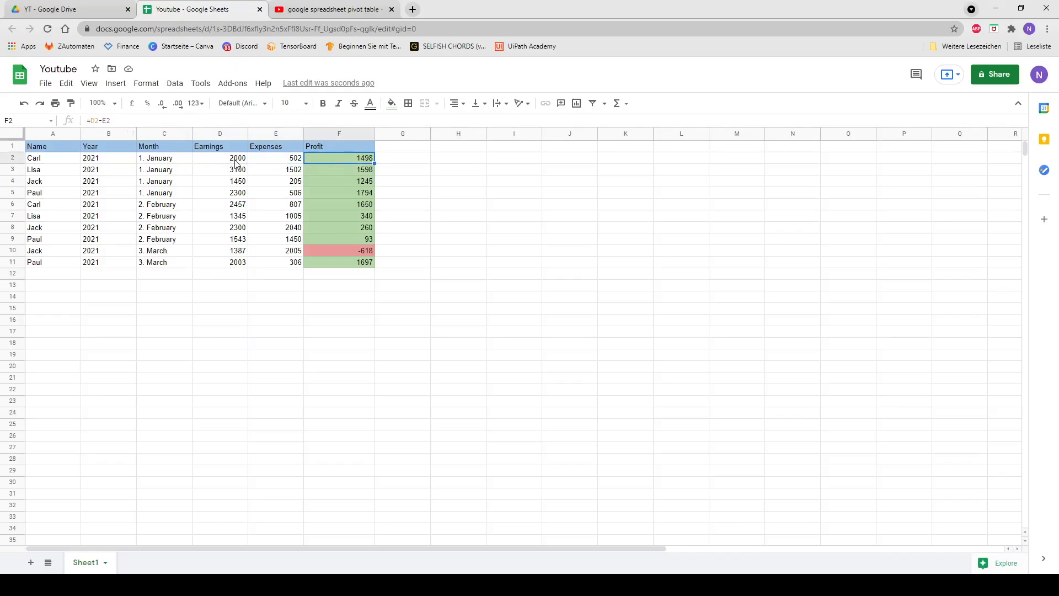
click(274, 161)
click(227, 161)
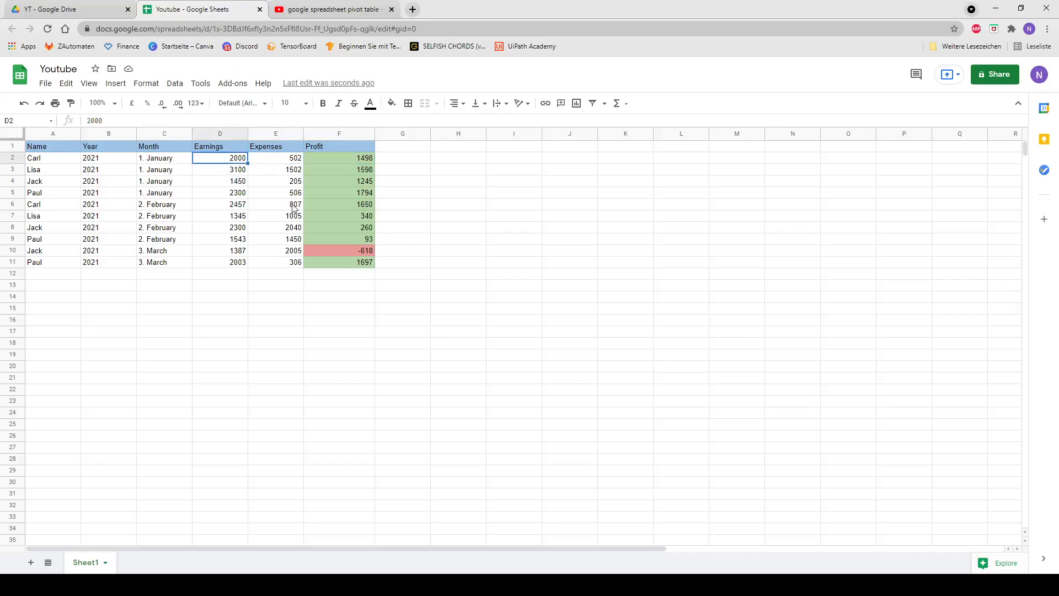
click(515, 169)
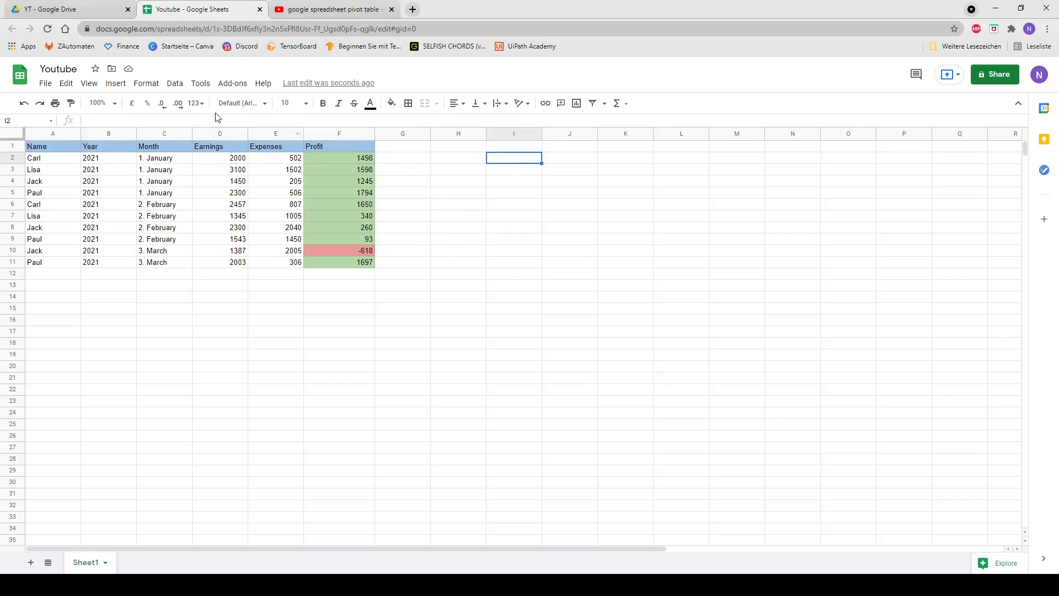
Step: Start a new pivot table with the open-ended data range Sheet1!A1:F
click(176, 84)
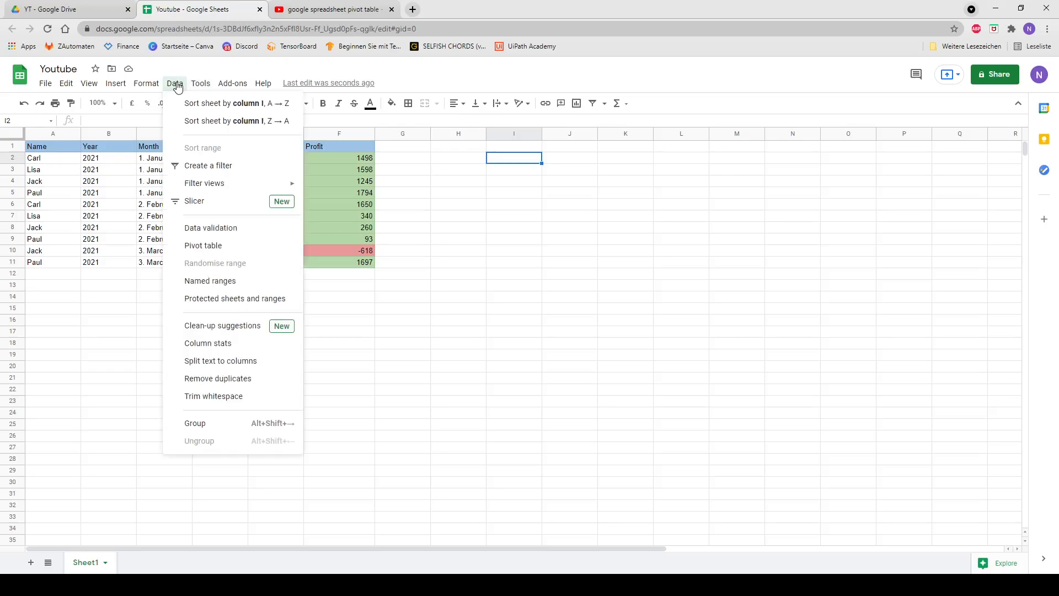
click(200, 246)
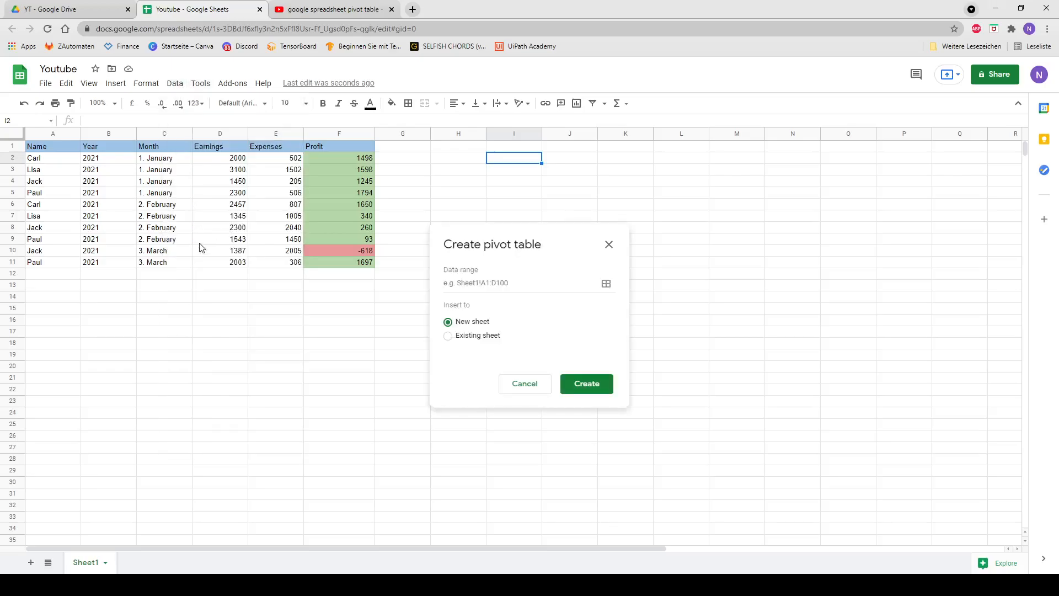
click(606, 284)
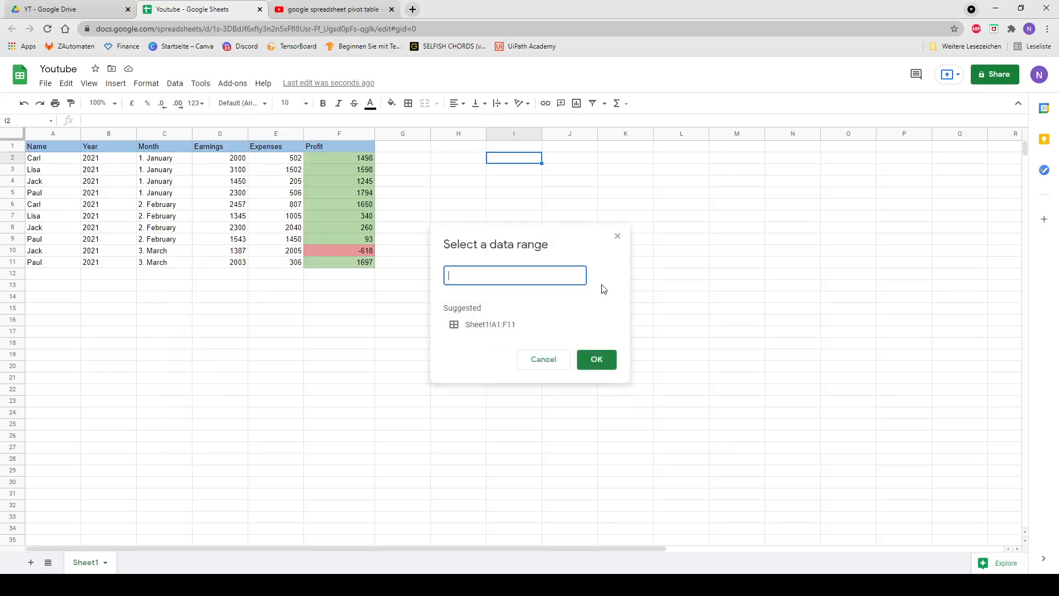
drag(52, 149, 371, 270)
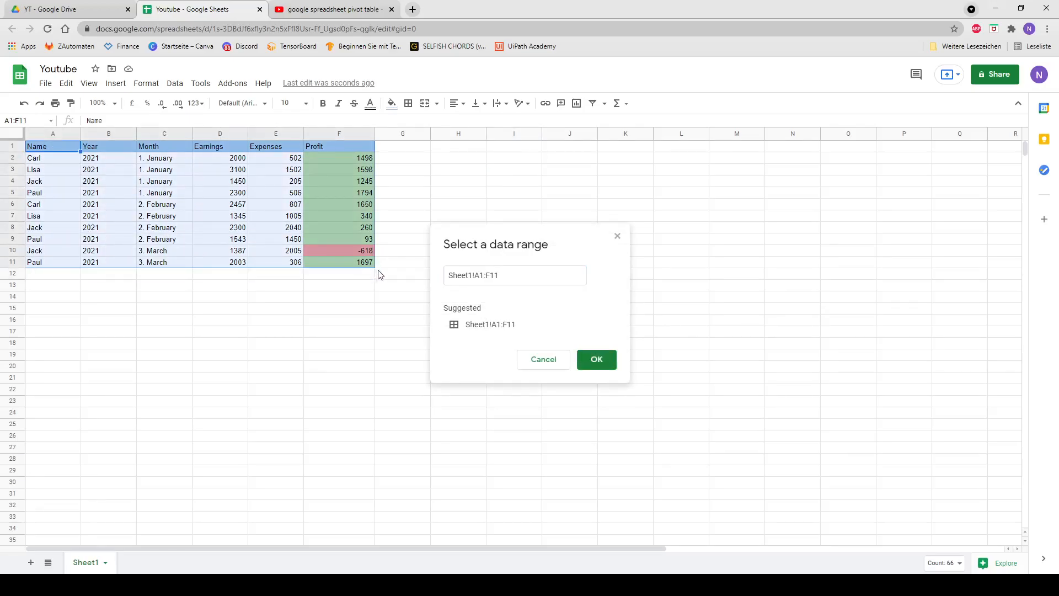
click(504, 277)
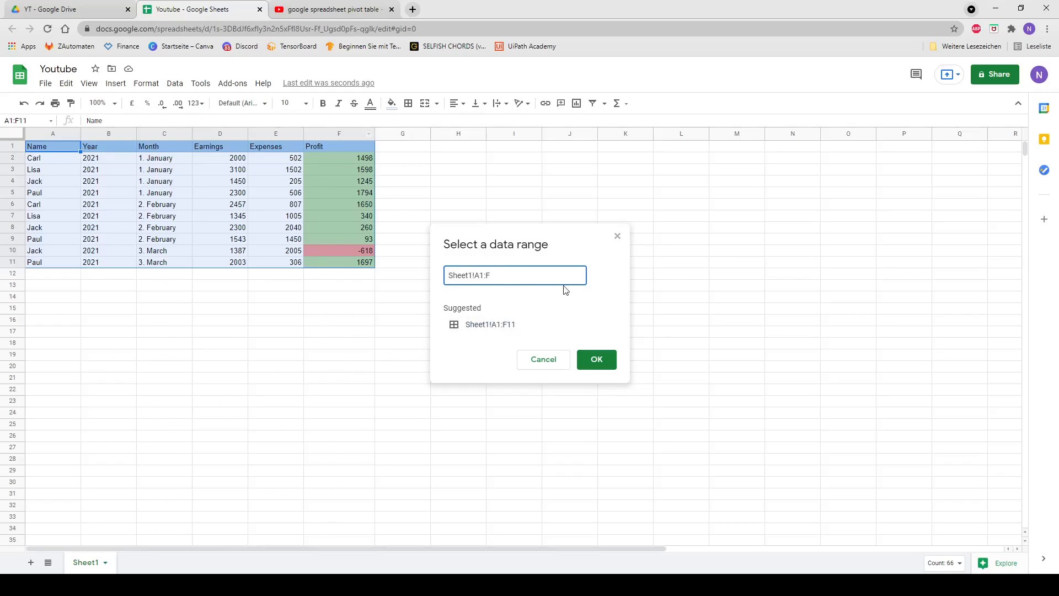
key(Return)
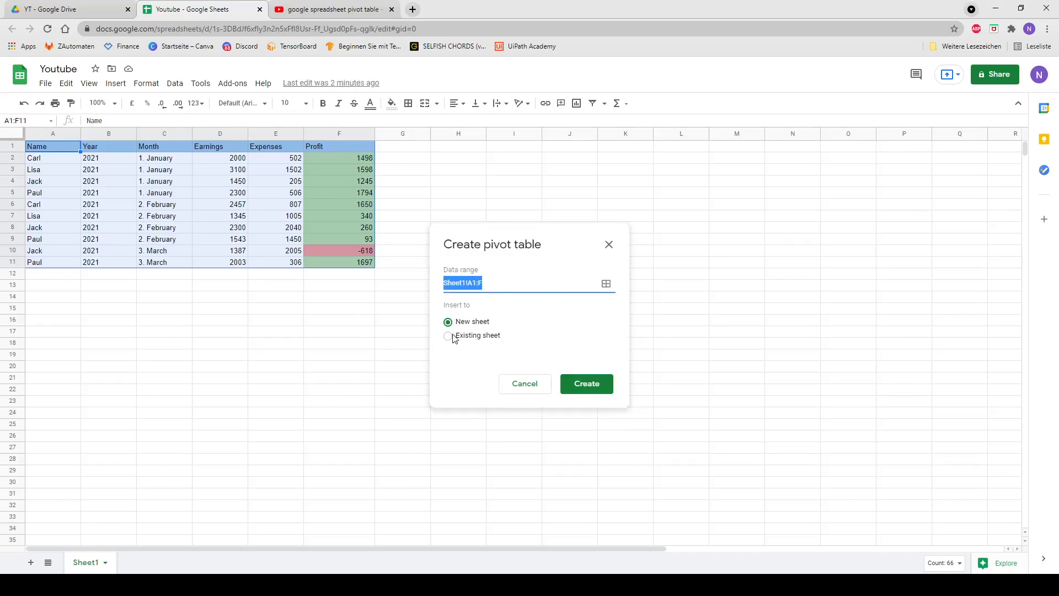
Step: Place the pivot table in the existing sheet at Sheet1!I1 and create it
click(448, 336)
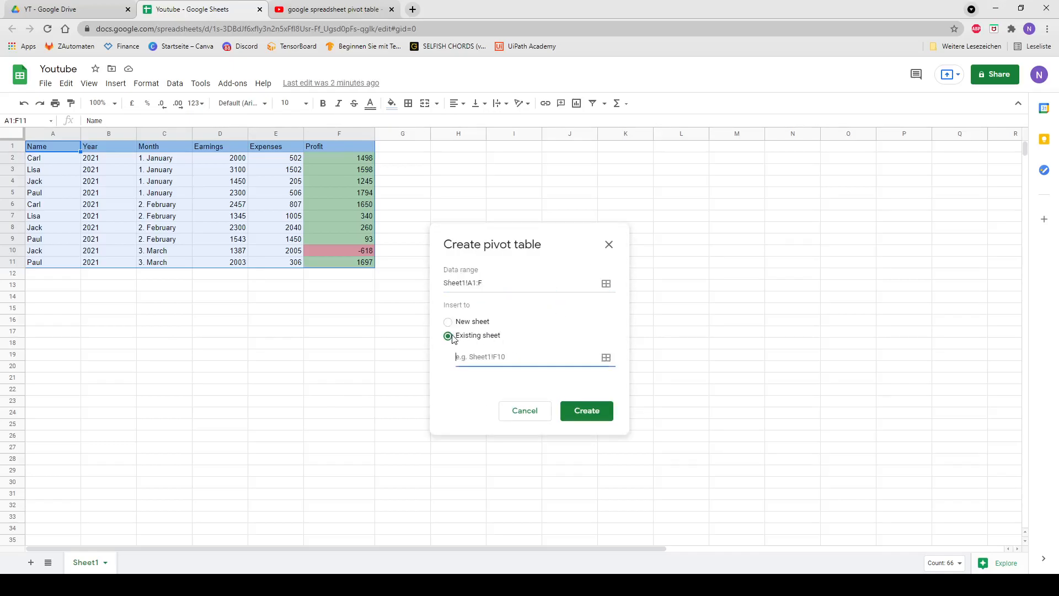
click(510, 151)
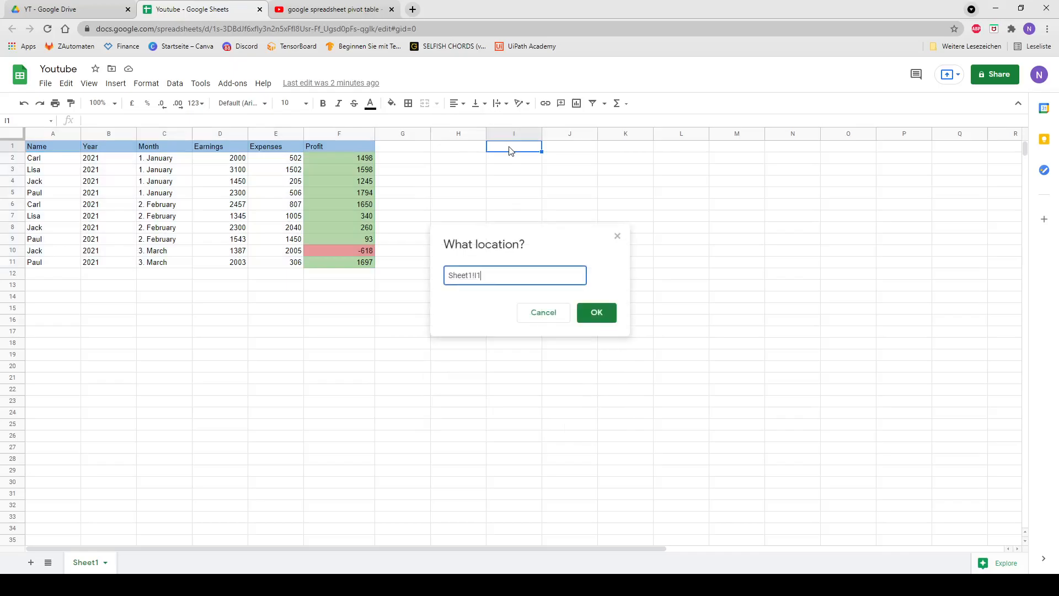
click(599, 313)
click(587, 399)
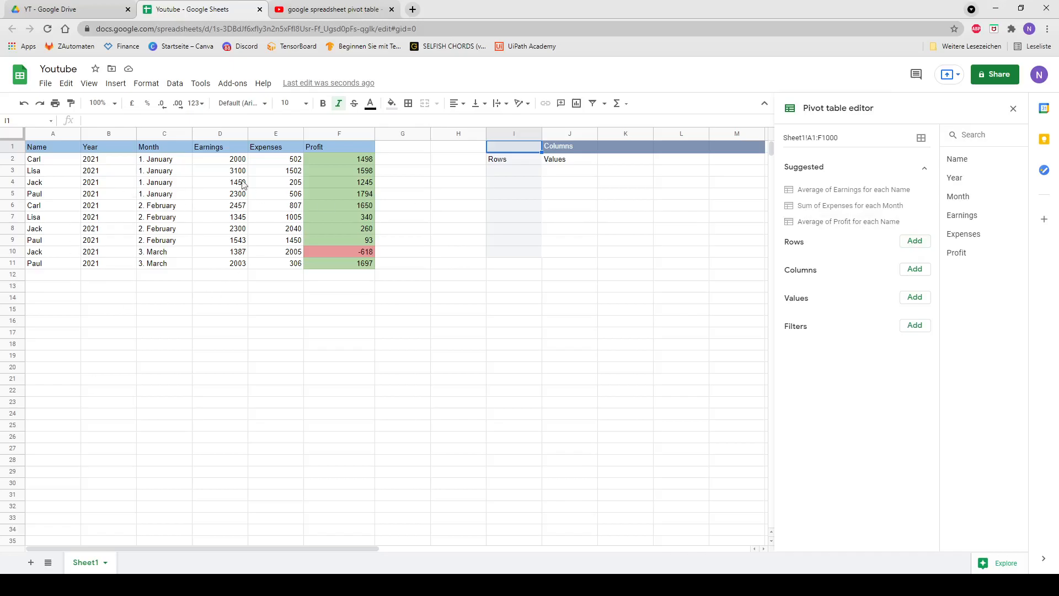
Step: Add Name as the pivot table's rows and Month as its columns
click(920, 242)
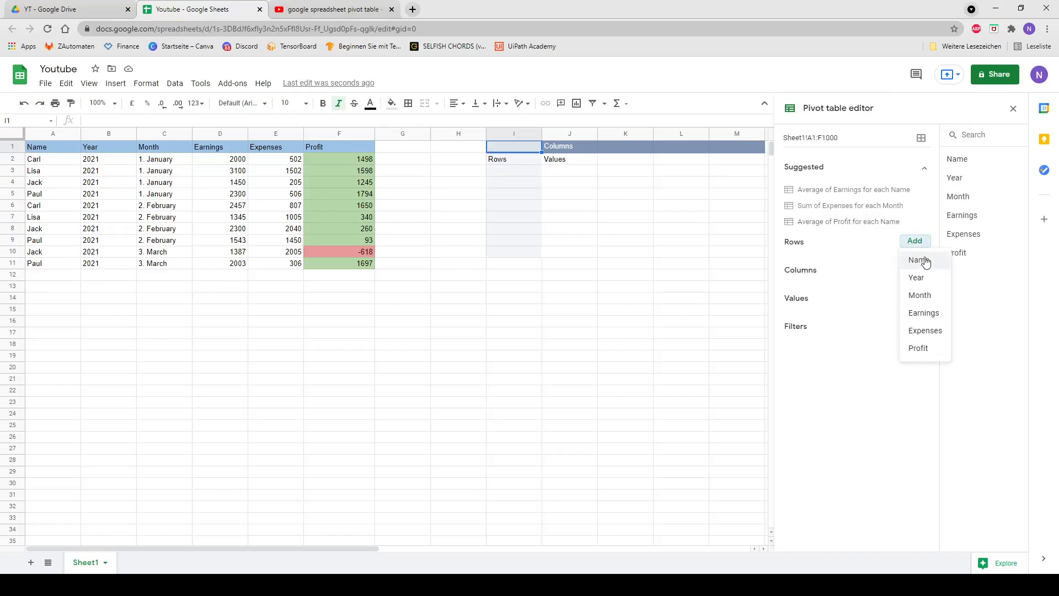
click(924, 262)
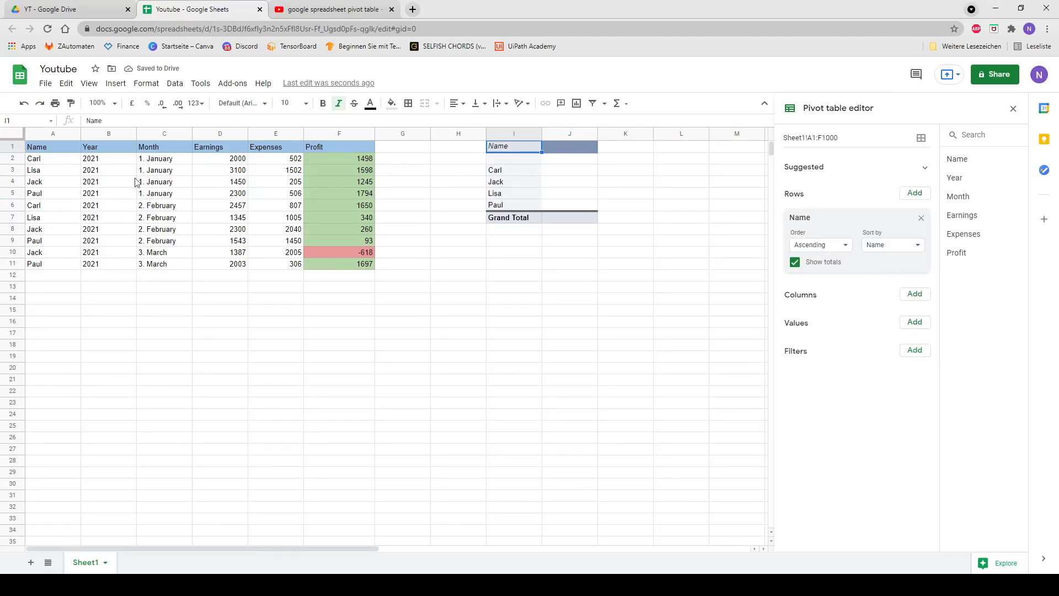
click(915, 295)
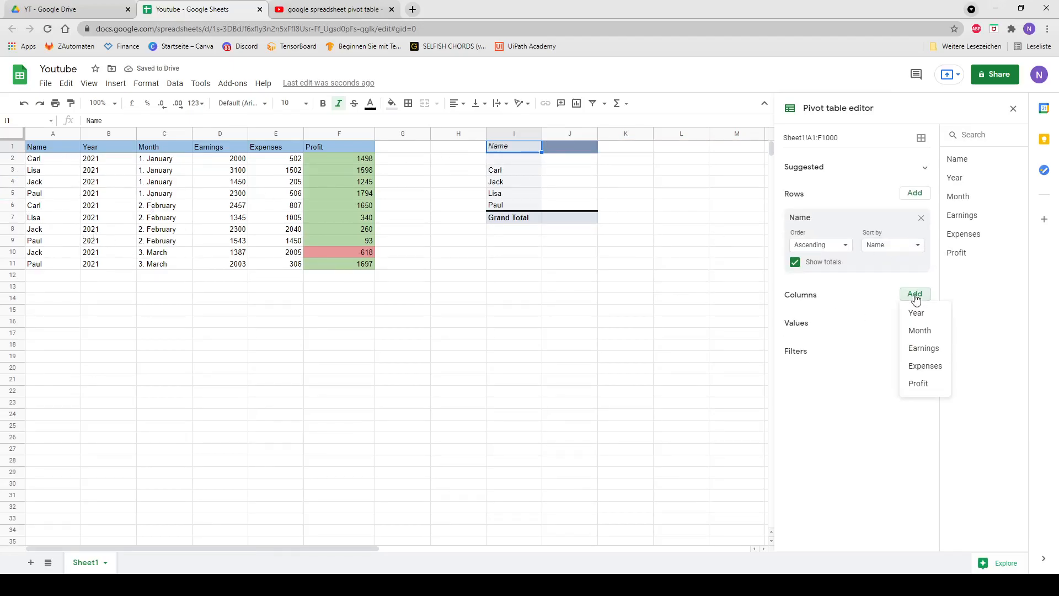
click(920, 331)
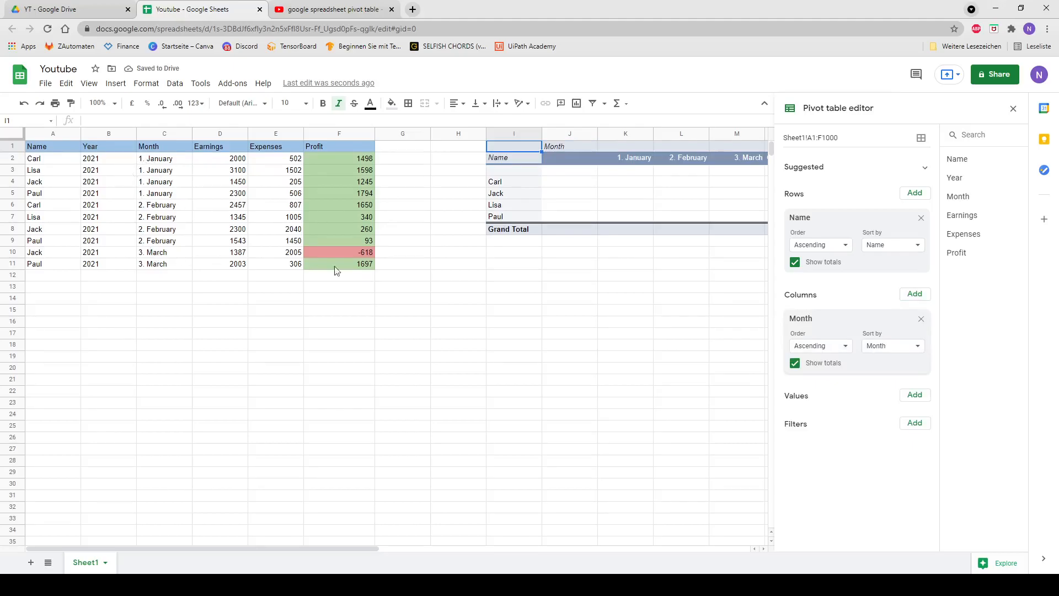
click(837, 246)
drag(840, 230, 840, 221)
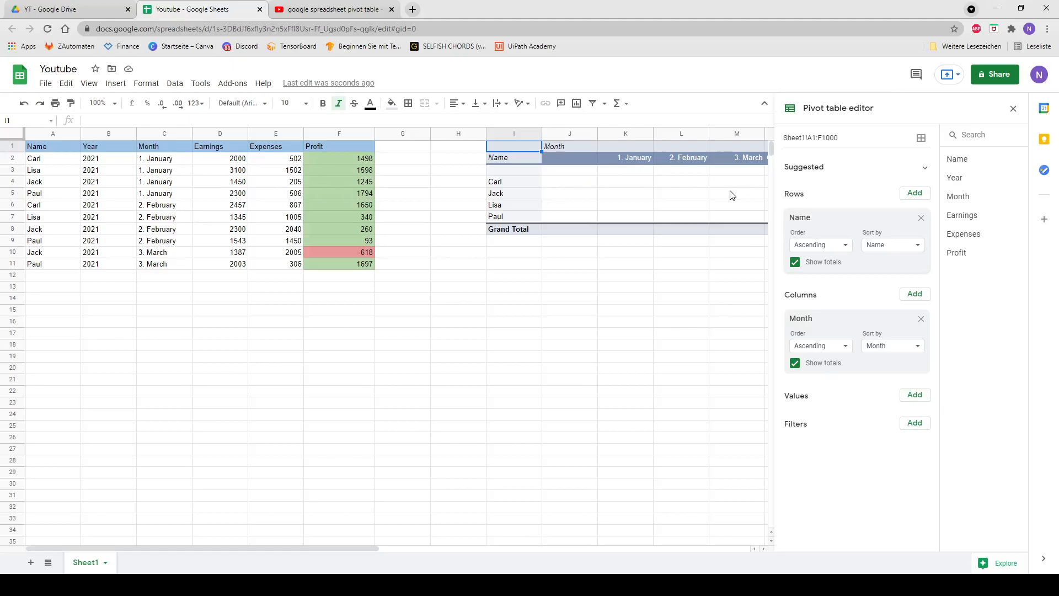
click(793, 364)
click(796, 364)
Step: Add Profit as the pivot table's values and check the sums across all months
click(916, 396)
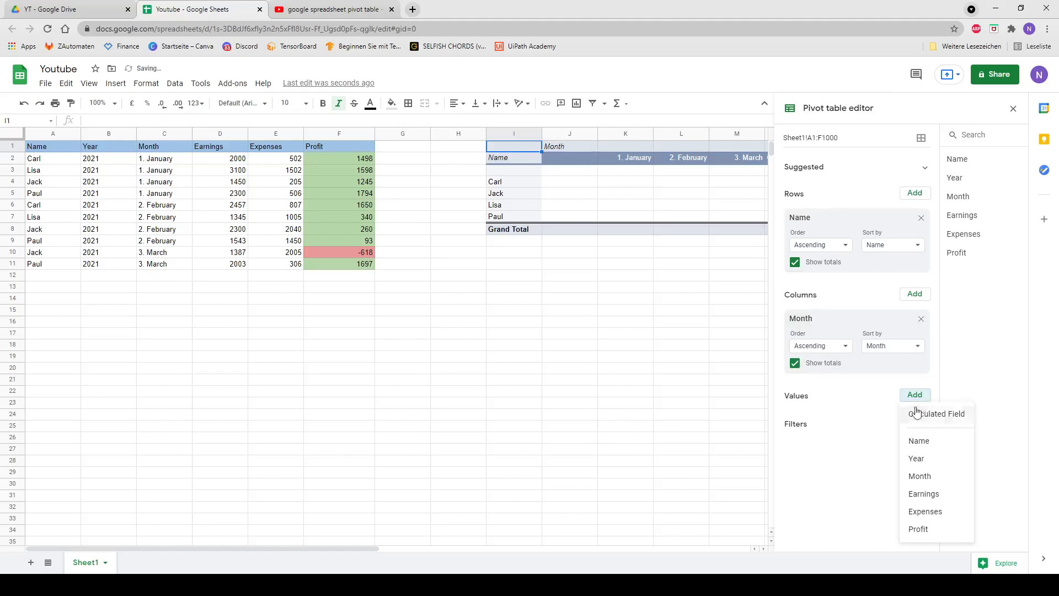
click(928, 530)
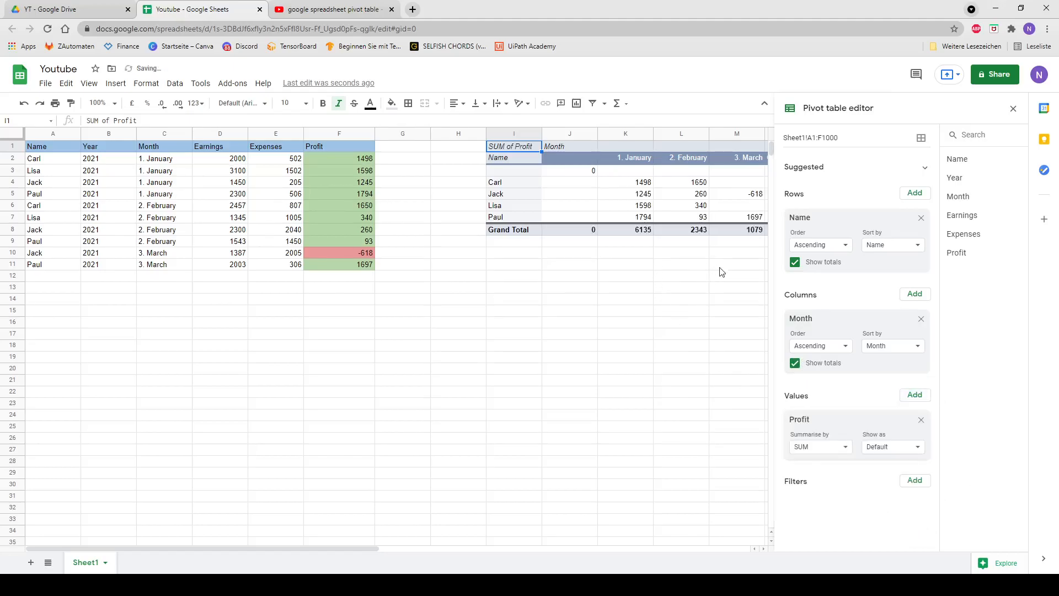
drag(339, 548, 396, 551)
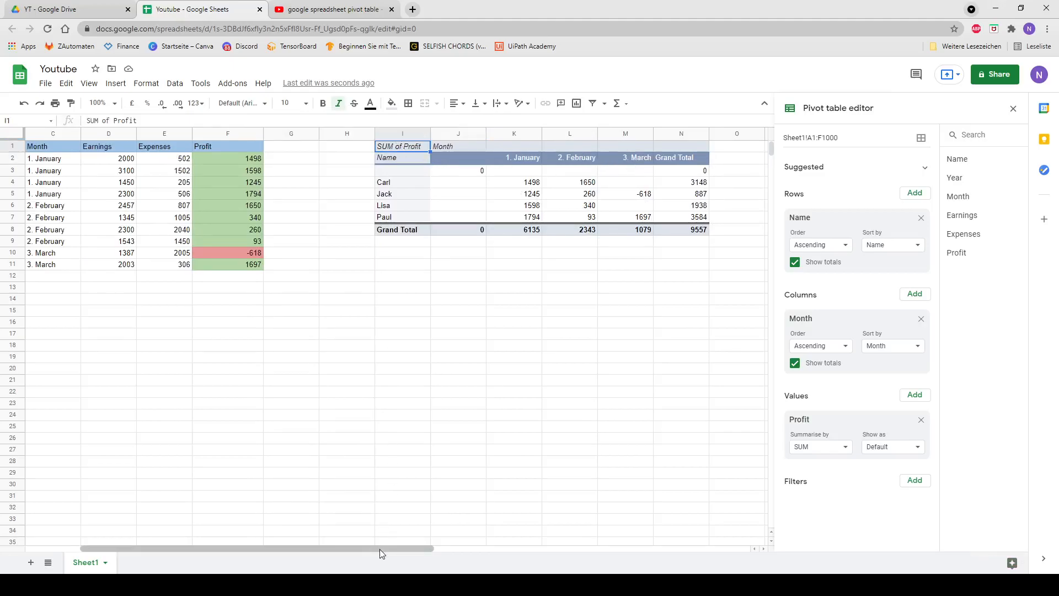
drag(379, 548, 197, 539)
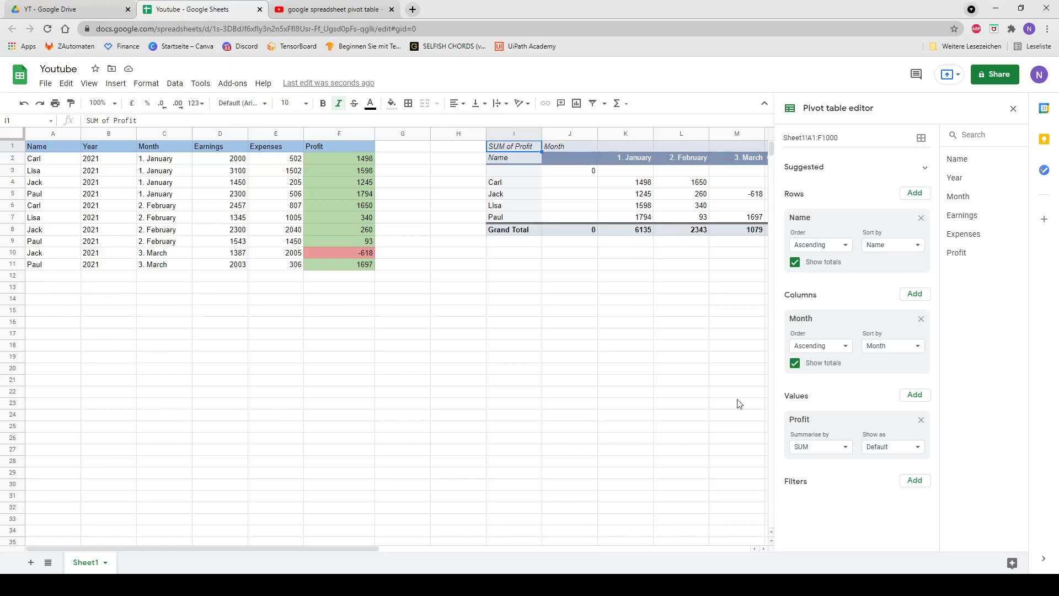
Step: Add a Year filter to the pivot table that excludes blanks and keeps only 2021
click(914, 480)
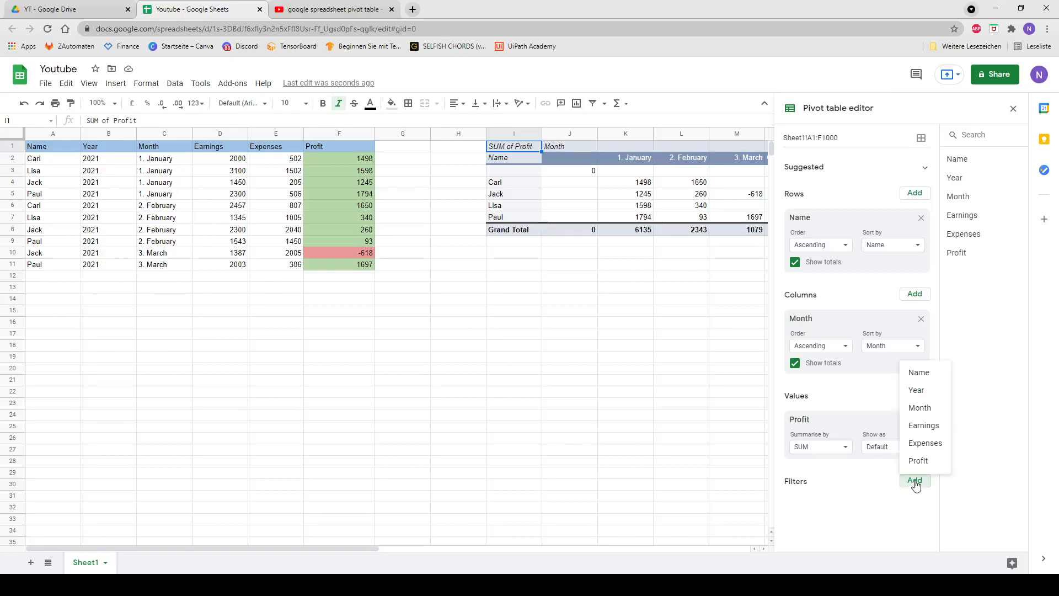
click(916, 391)
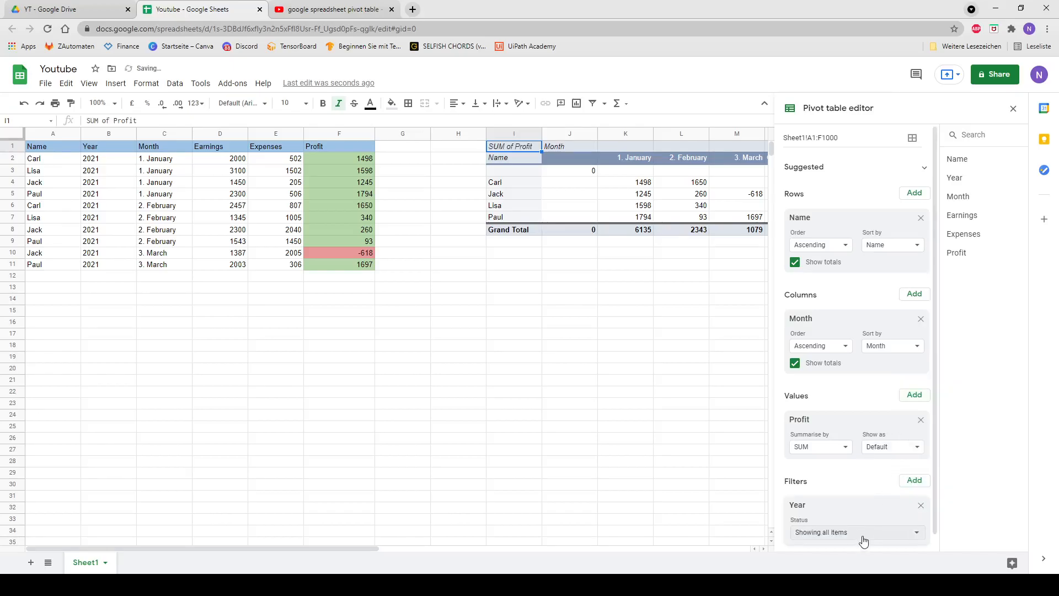
click(863, 536)
click(843, 465)
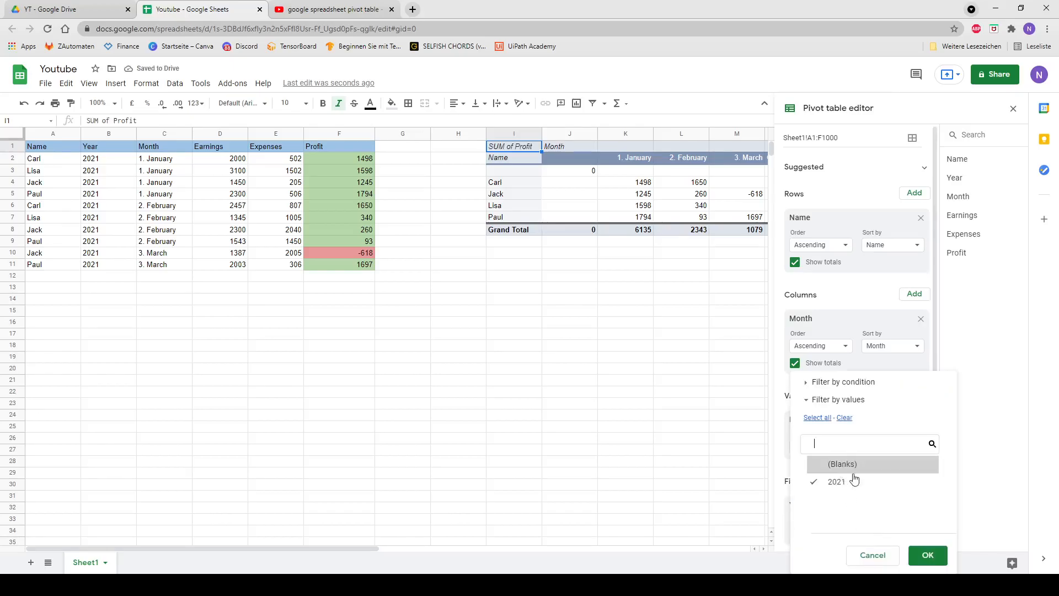
click(928, 557)
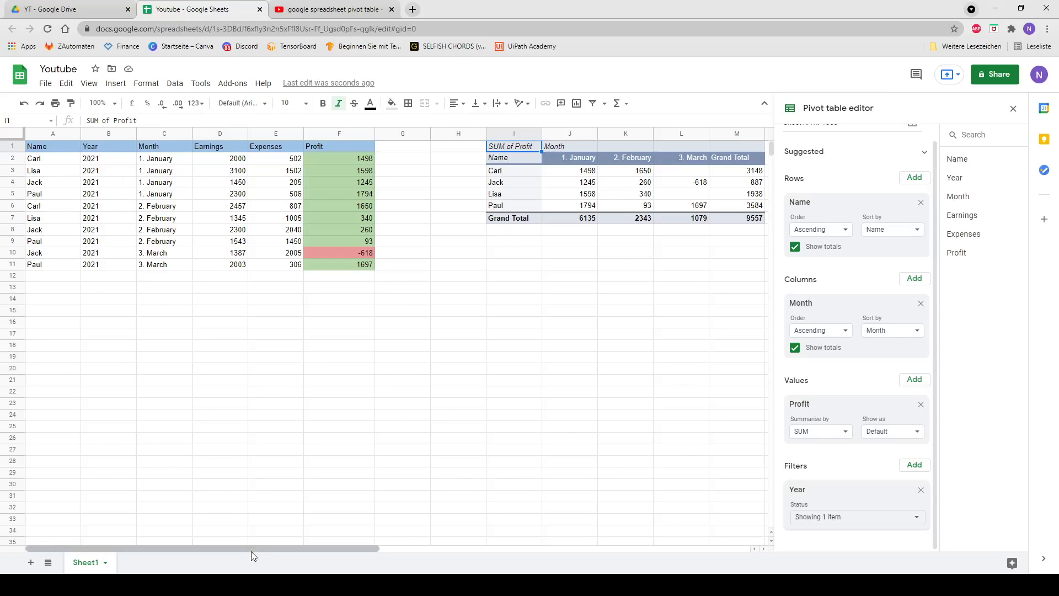
Step: Replace Profit with Expenses as the pivot table's values
drag(253, 547, 312, 549)
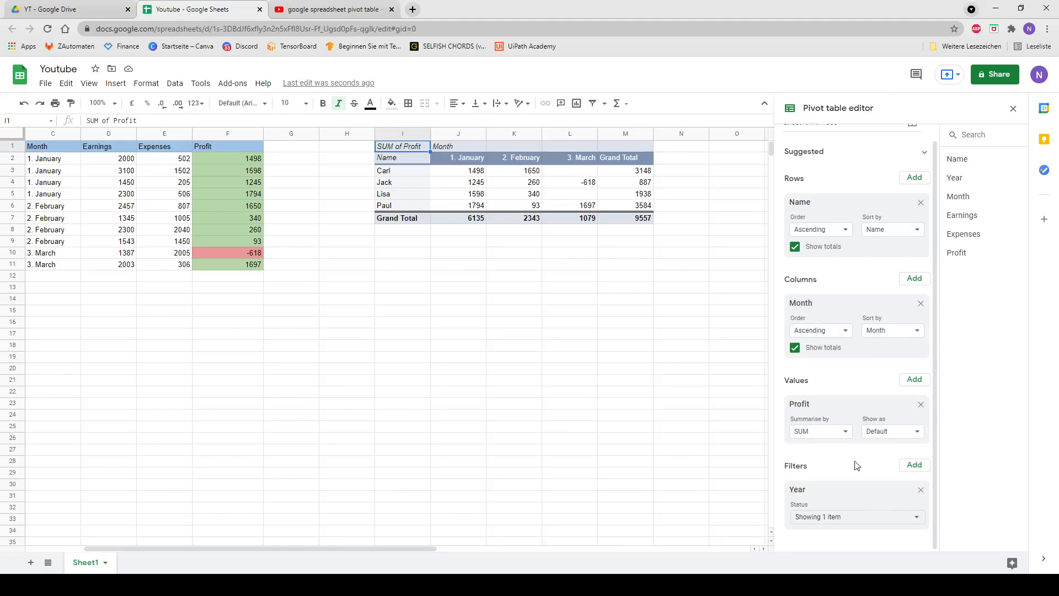
click(920, 404)
click(914, 394)
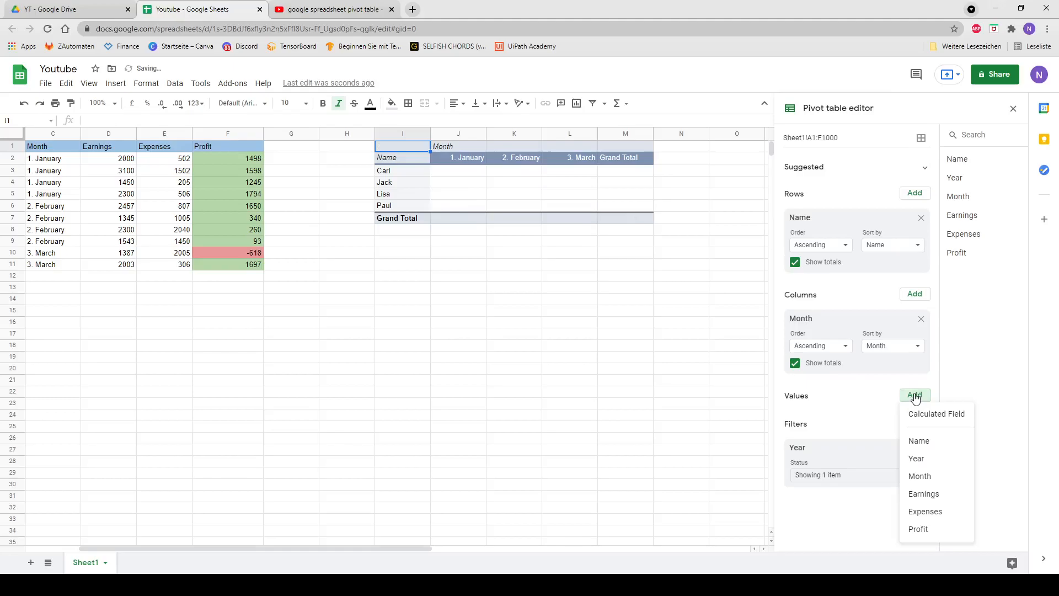
click(927, 511)
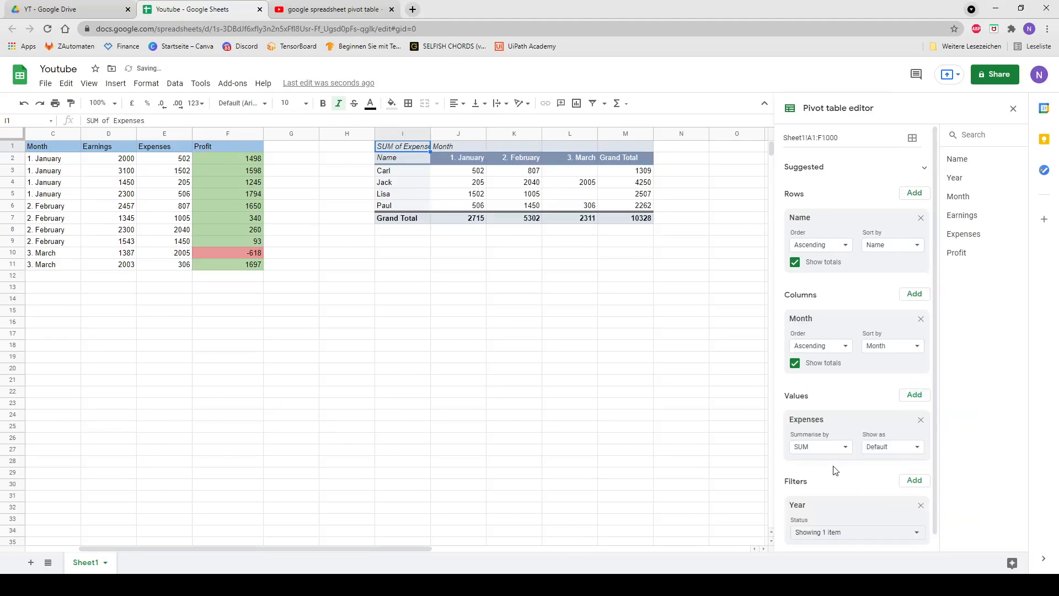
click(794, 363)
click(794, 364)
click(794, 263)
click(795, 263)
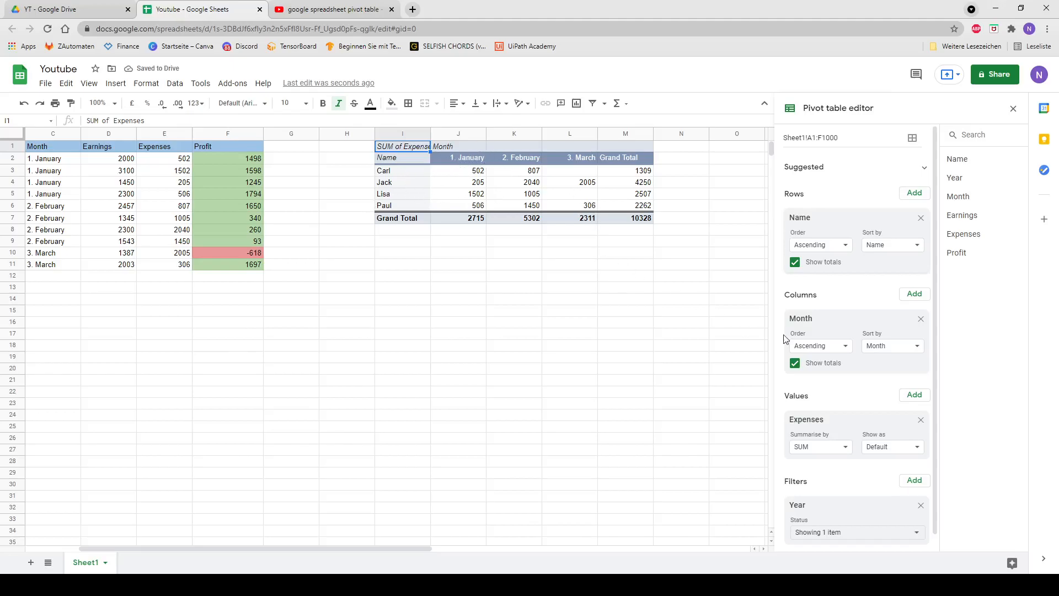
Step: Review the Year filter's selected values without changing them, and look over the complete pivot table
scroll(869, 466, down, 1)
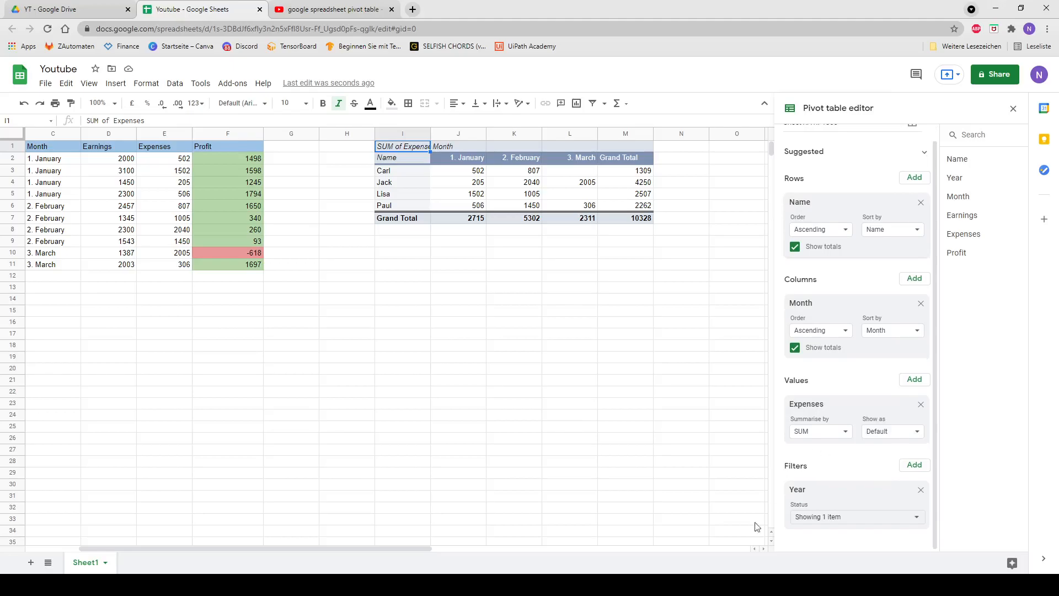
scroll(375, 546, left, 2)
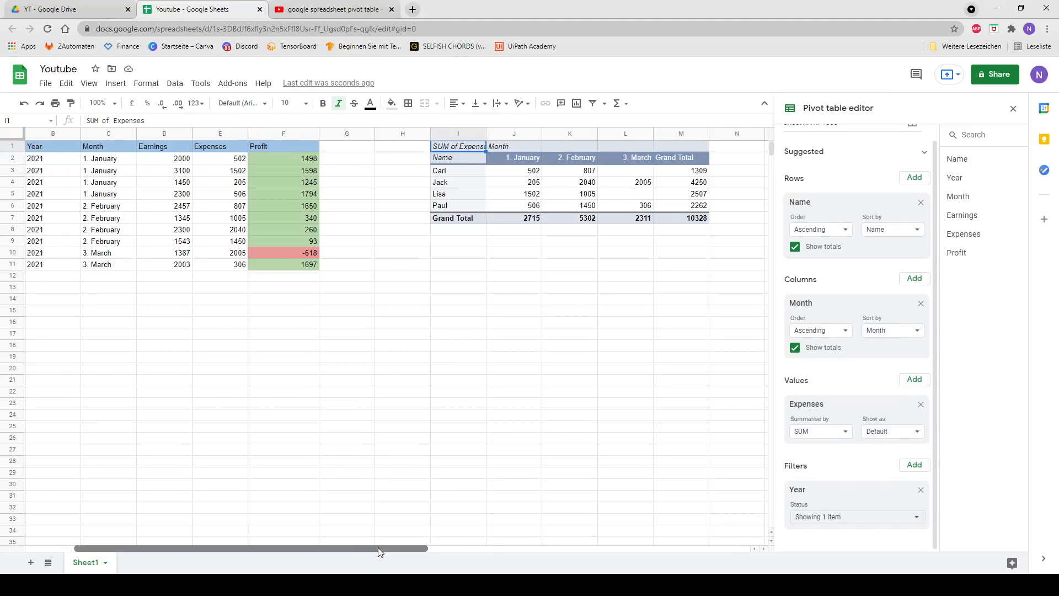
click(858, 518)
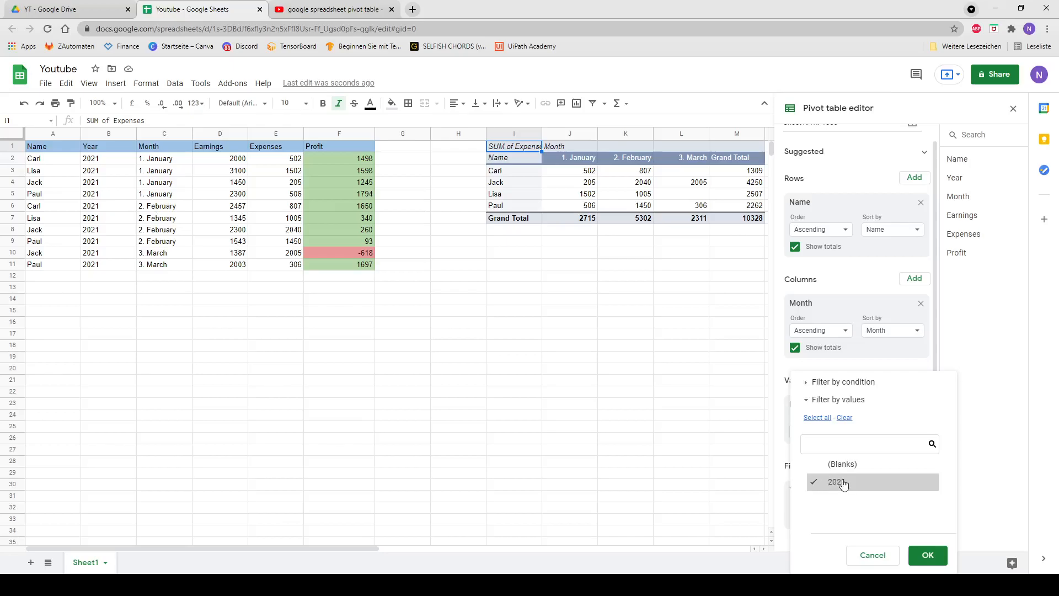
click(930, 558)
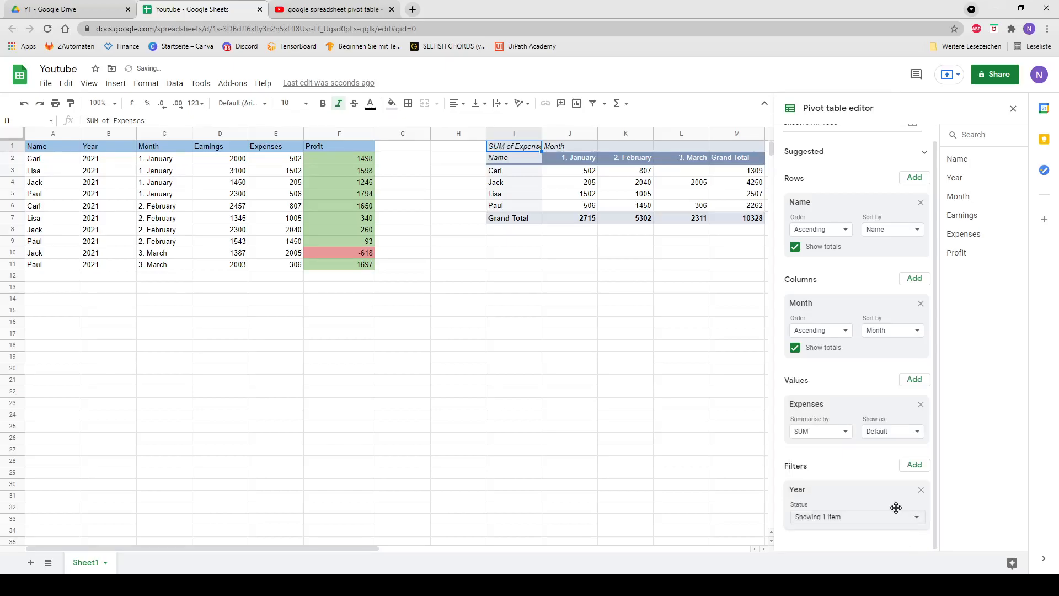
scroll(893, 490, up, 1)
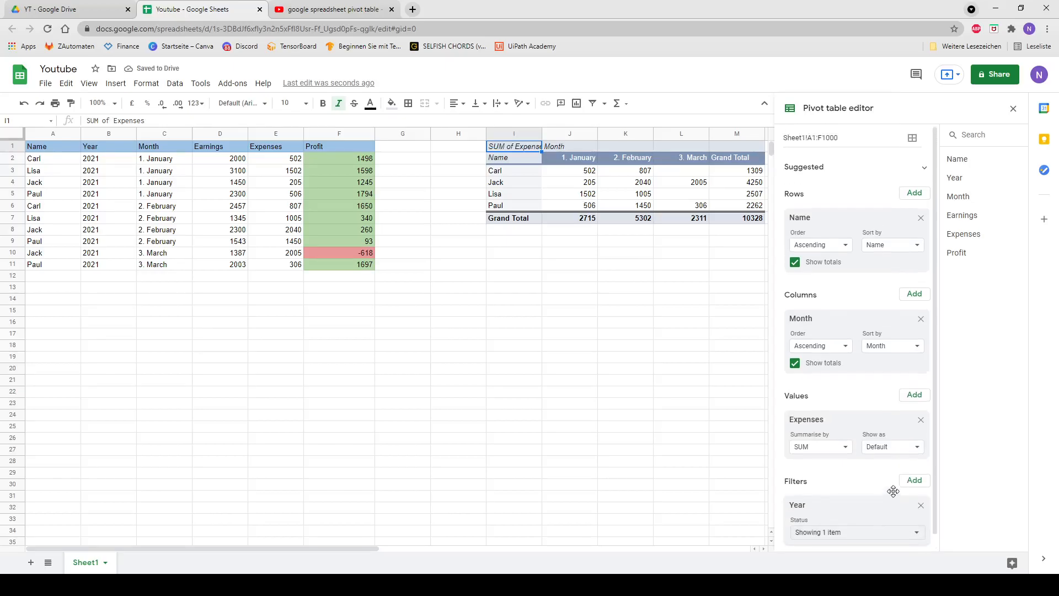
drag(349, 548, 459, 539)
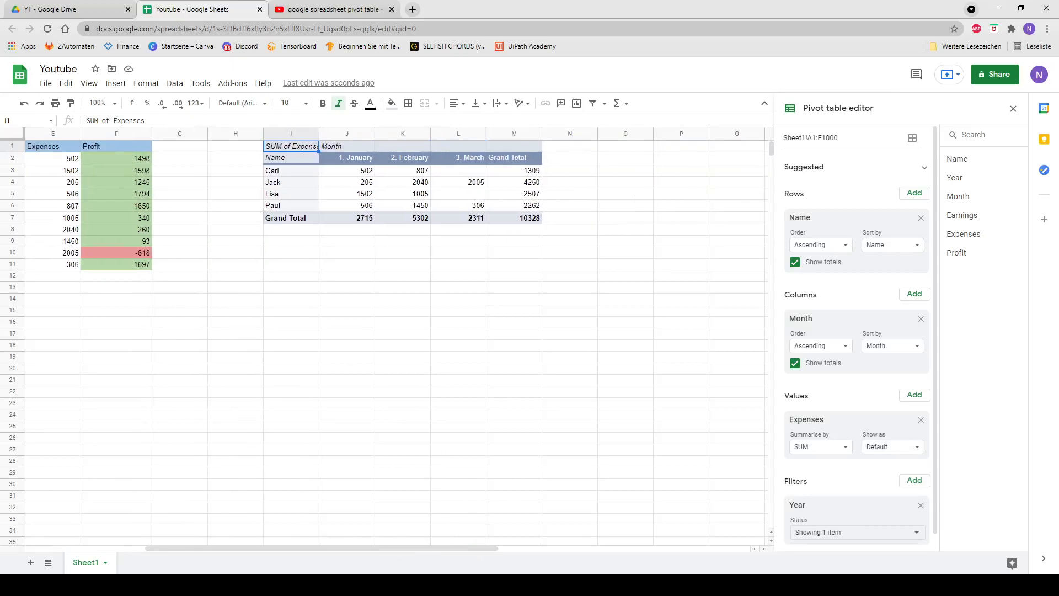